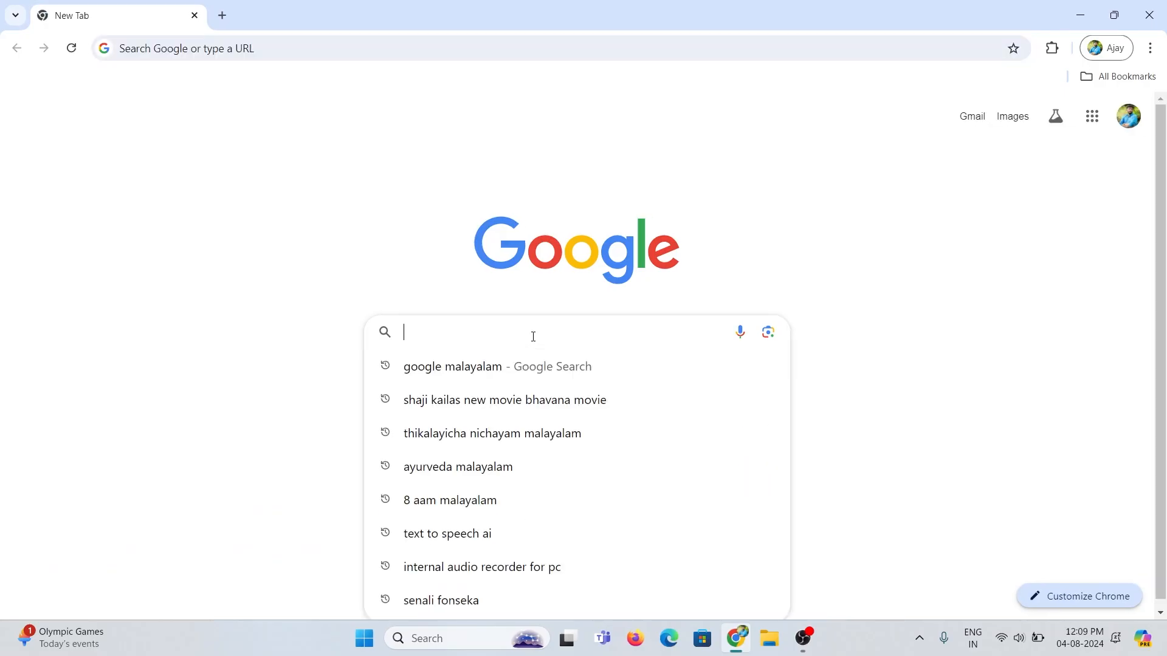
{"action": "type", "text": "blues"}
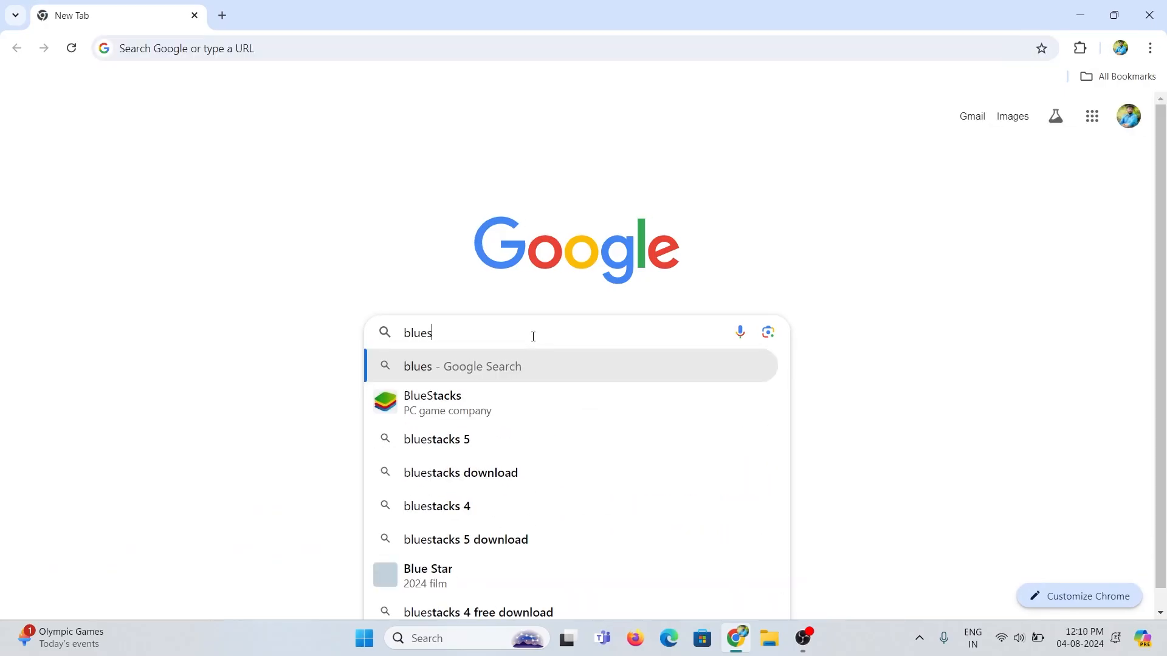
{"action": "type", "text": "tacks"}
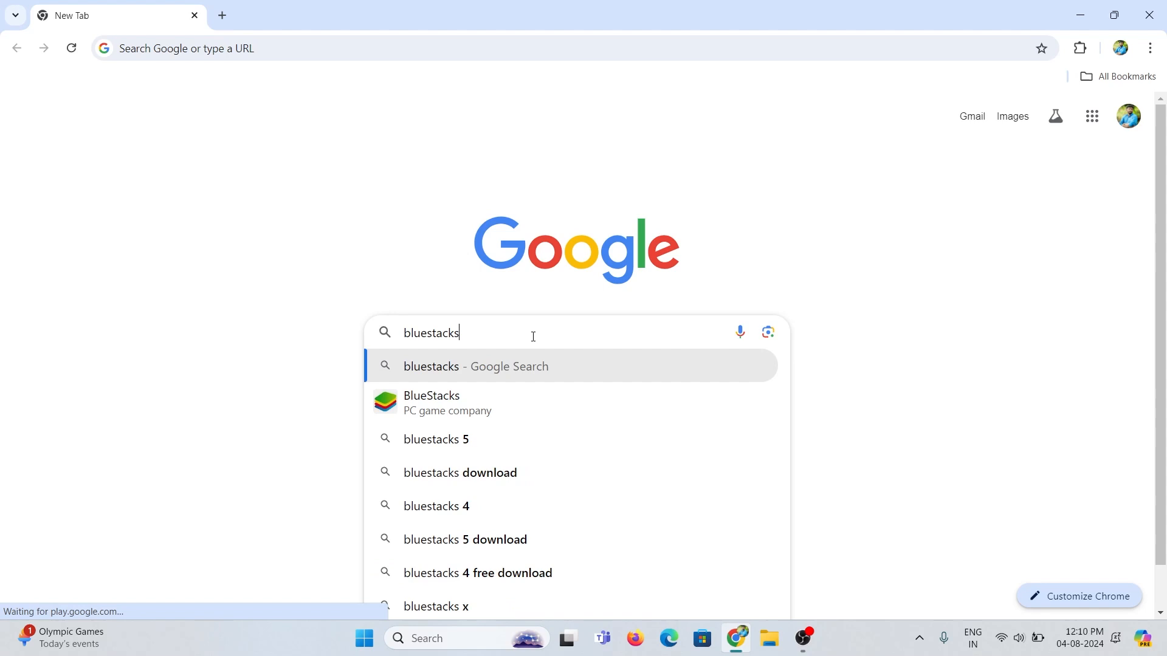
- Search Google for 'bluestacks', go to bluestacks.com and download the BlueStacks 10 installer
{"action": "left_click", "coordinate": [453, 402]}
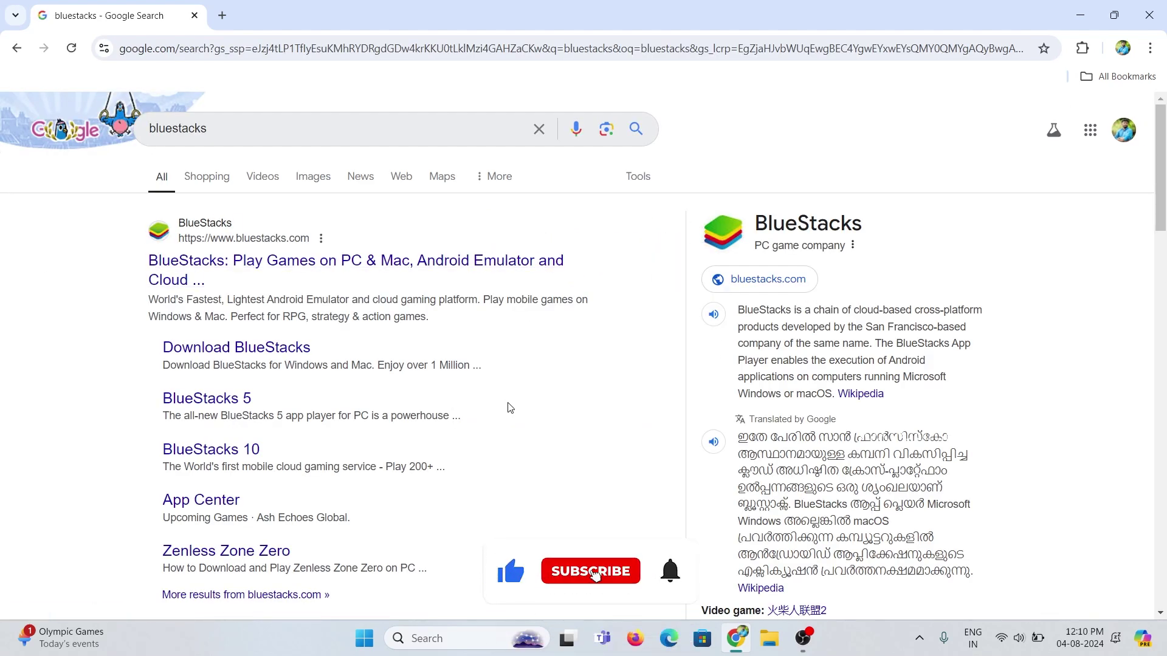
{"action": "scroll", "coordinate": [509, 407], "scroll_direction": "down", "scroll_amount": 1}
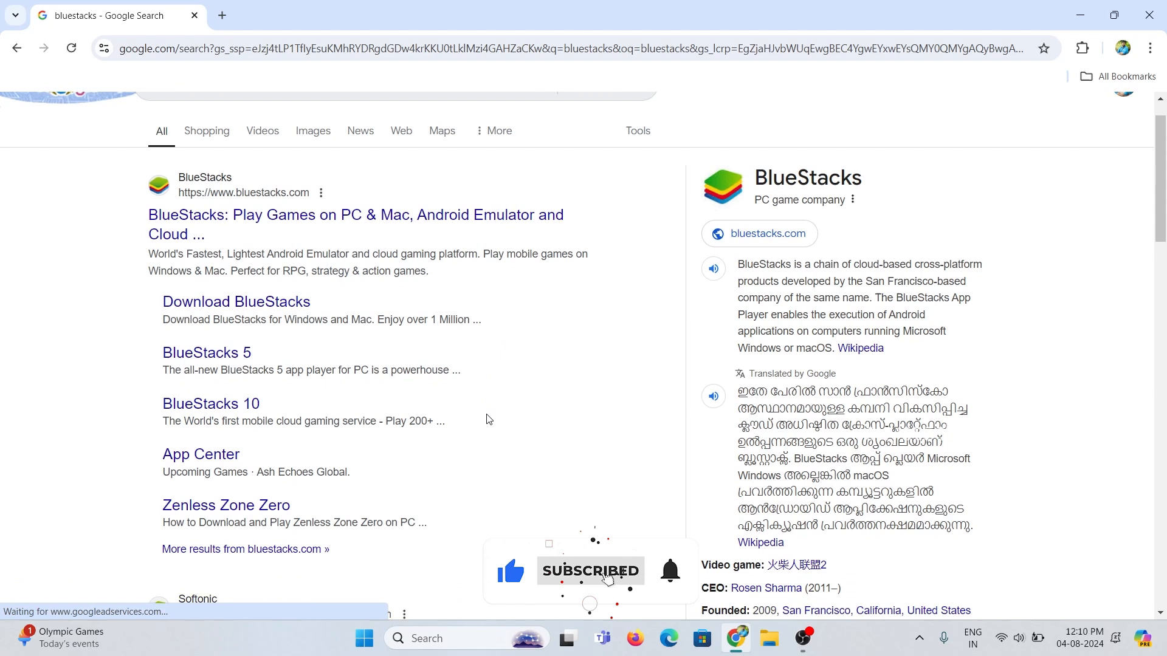
{"action": "left_click", "coordinate": [316, 190]}
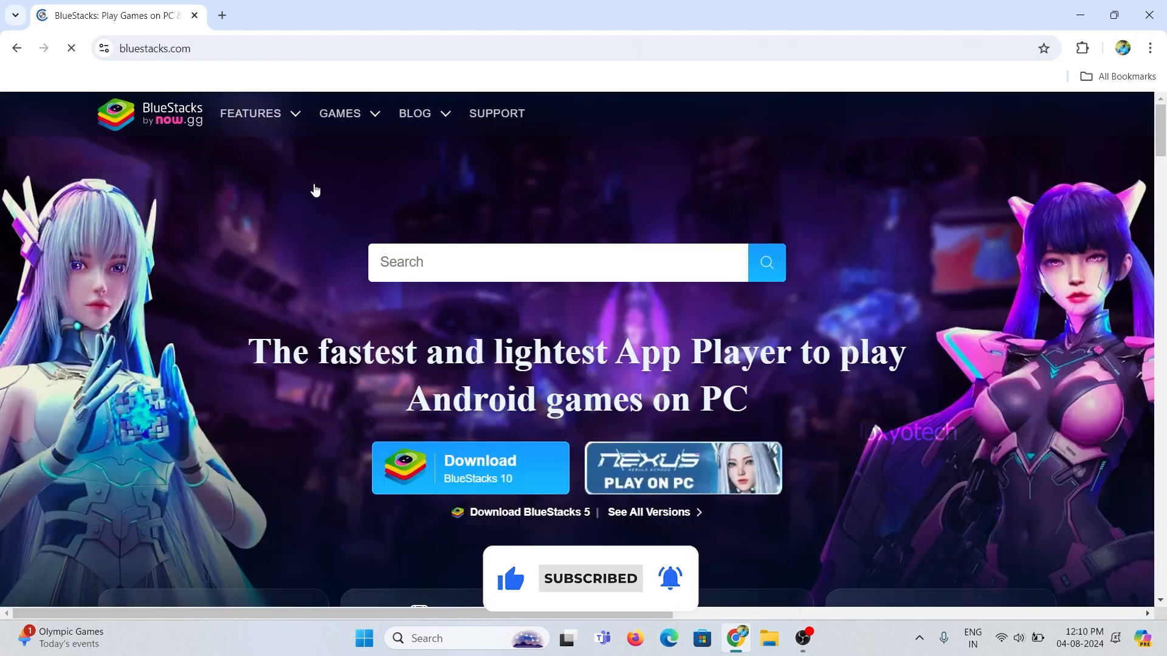
{"action": "scroll", "coordinate": [315, 190], "scroll_direction": "down", "scroll_amount": 3}
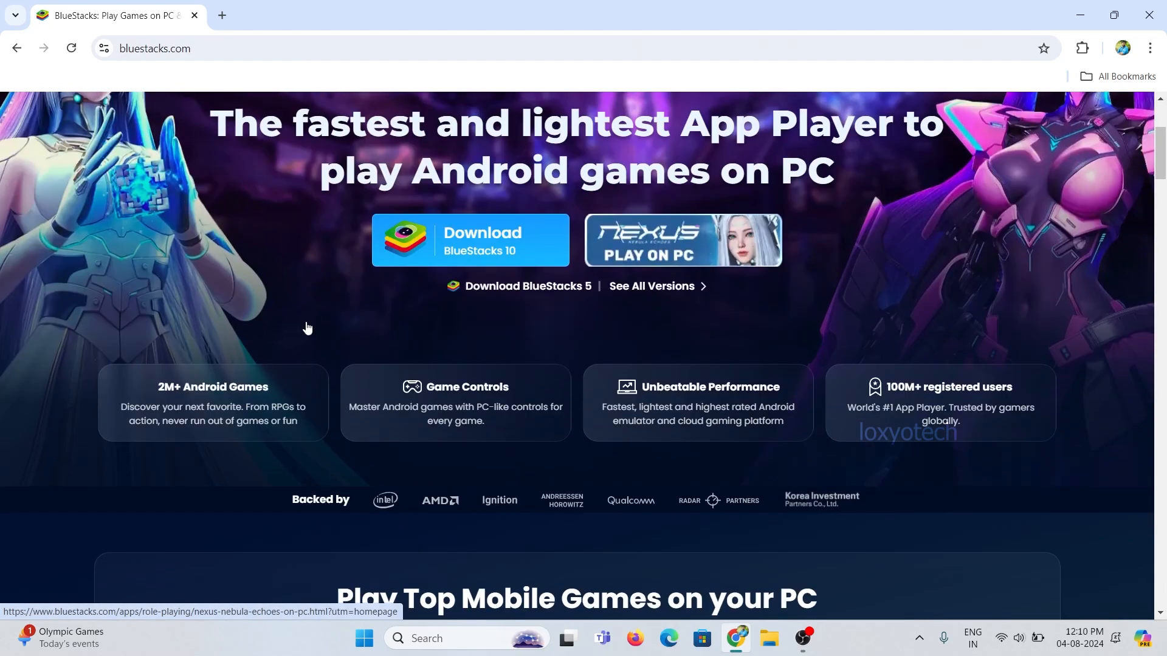
{"action": "left_click", "coordinate": [483, 254]}
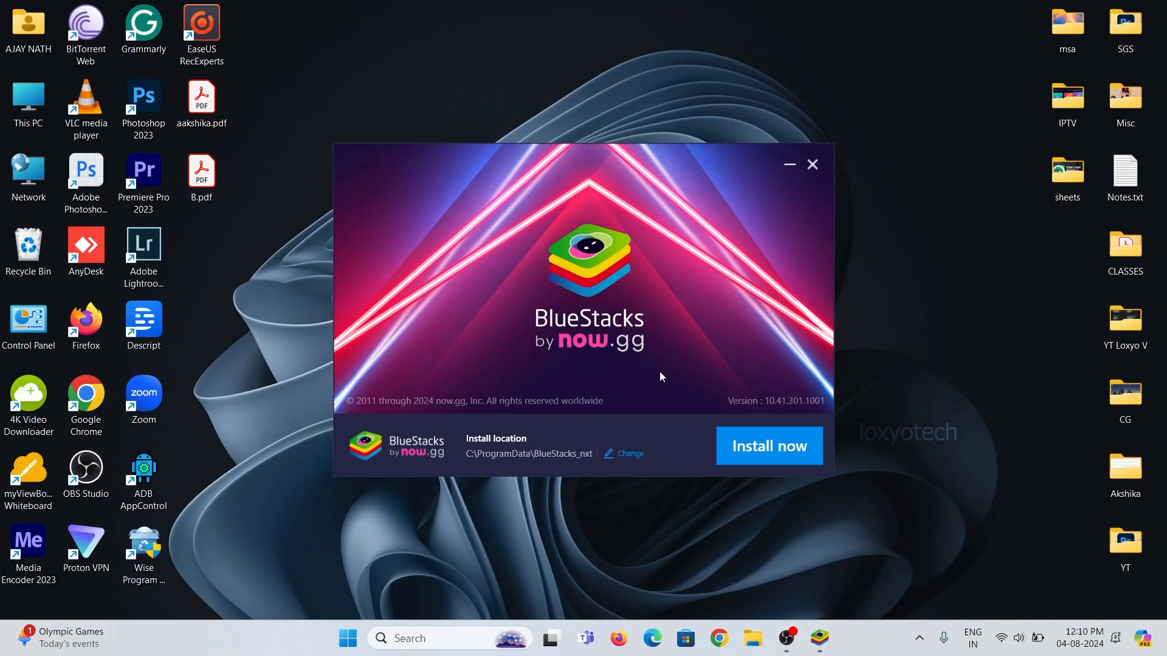
- Install BlueStacks at the default location, agreeing to the terms
{"action": "left_click", "coordinate": [770, 446]}
{"action": "left_click", "coordinate": [783, 446]}
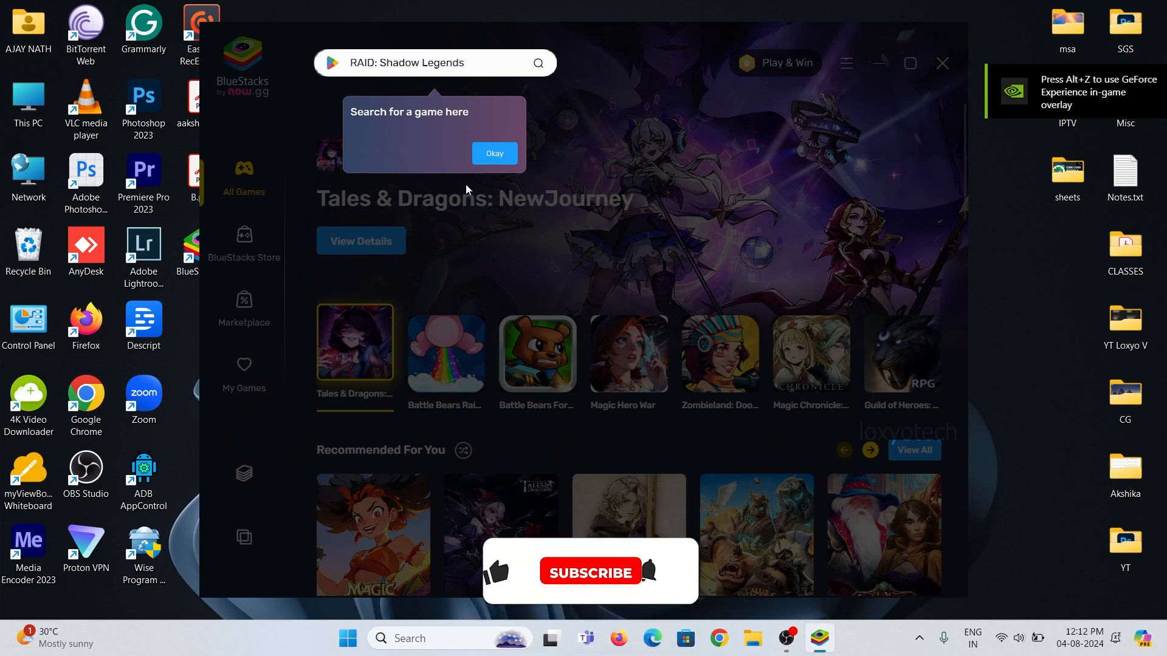
- Dismiss the search tip, Play & Win promotion and App Player tip, and maximize the BlueStacks window
{"action": "left_click", "coordinate": [494, 153]}
{"action": "left_click", "coordinate": [778, 315]}
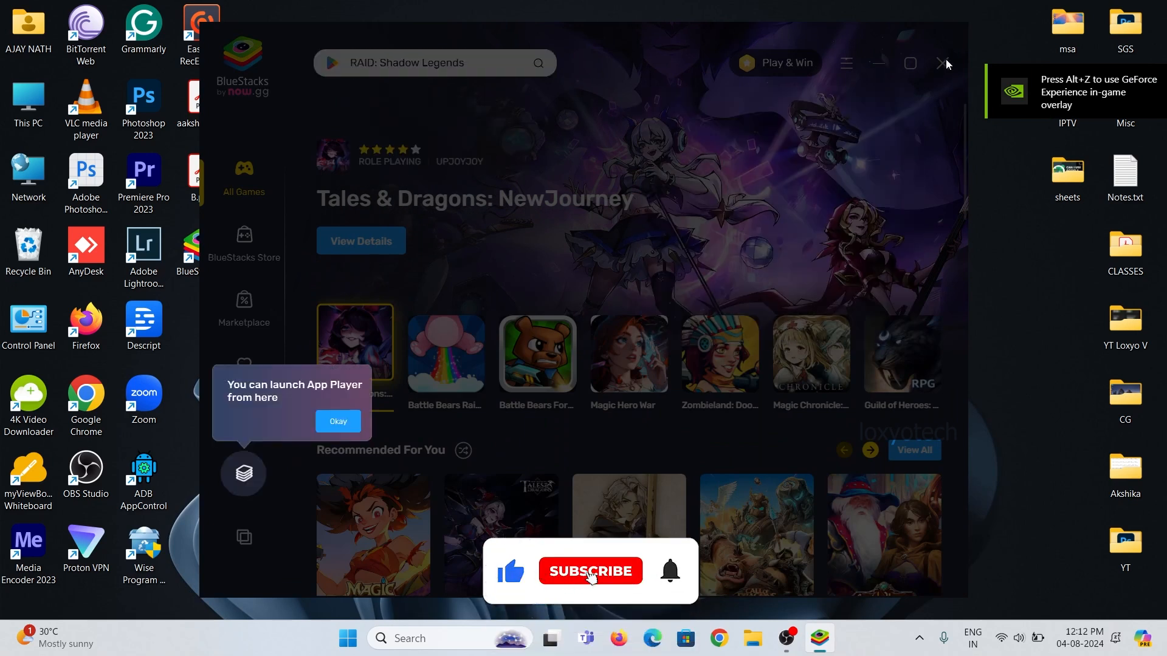
{"action": "left_click", "coordinate": [336, 421]}
{"action": "left_click", "coordinate": [911, 63]}
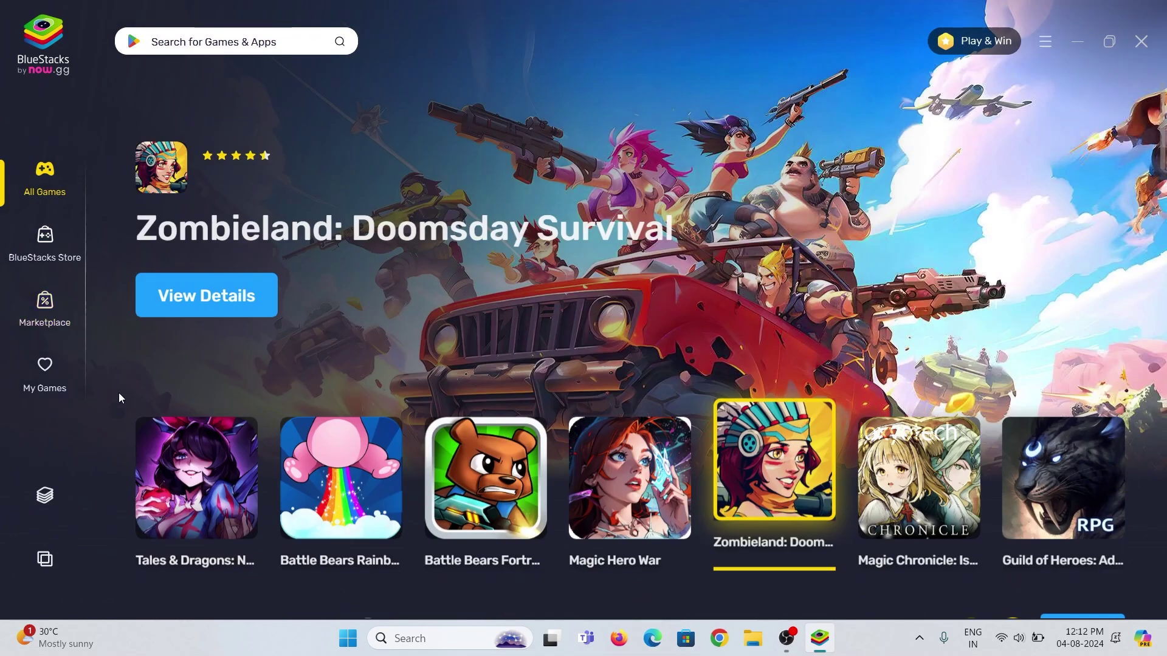
- Search for 'candy' and go to the Candy Crush Saga game page
{"action": "left_click", "coordinate": [237, 41]}
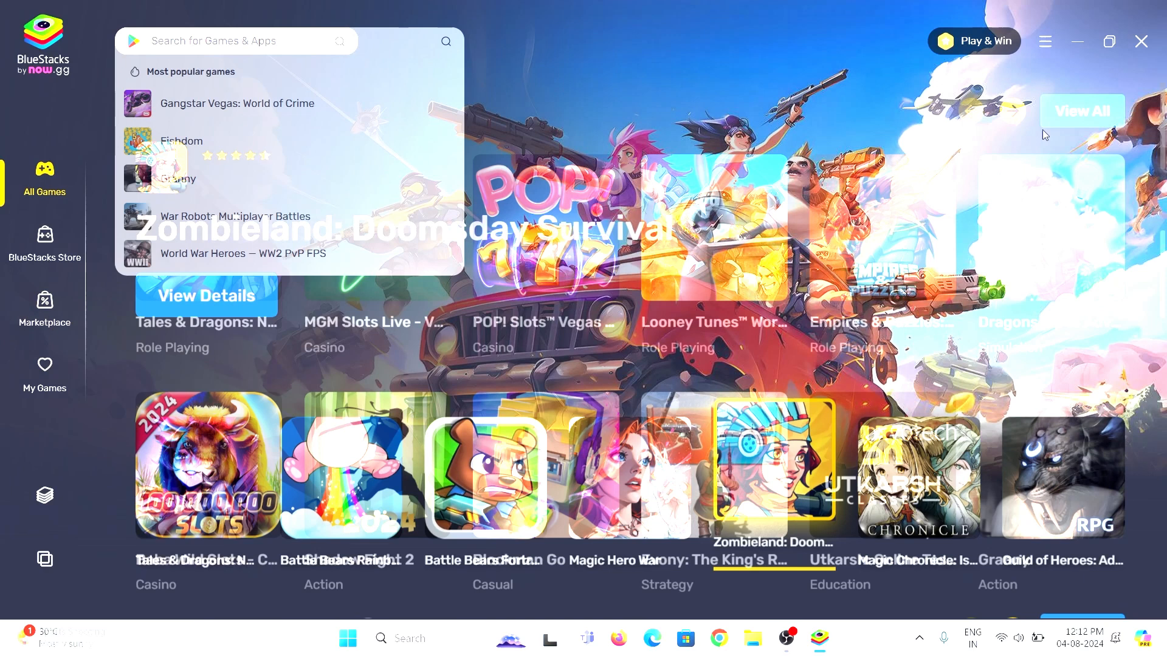
{"action": "type", "text": "candy"}
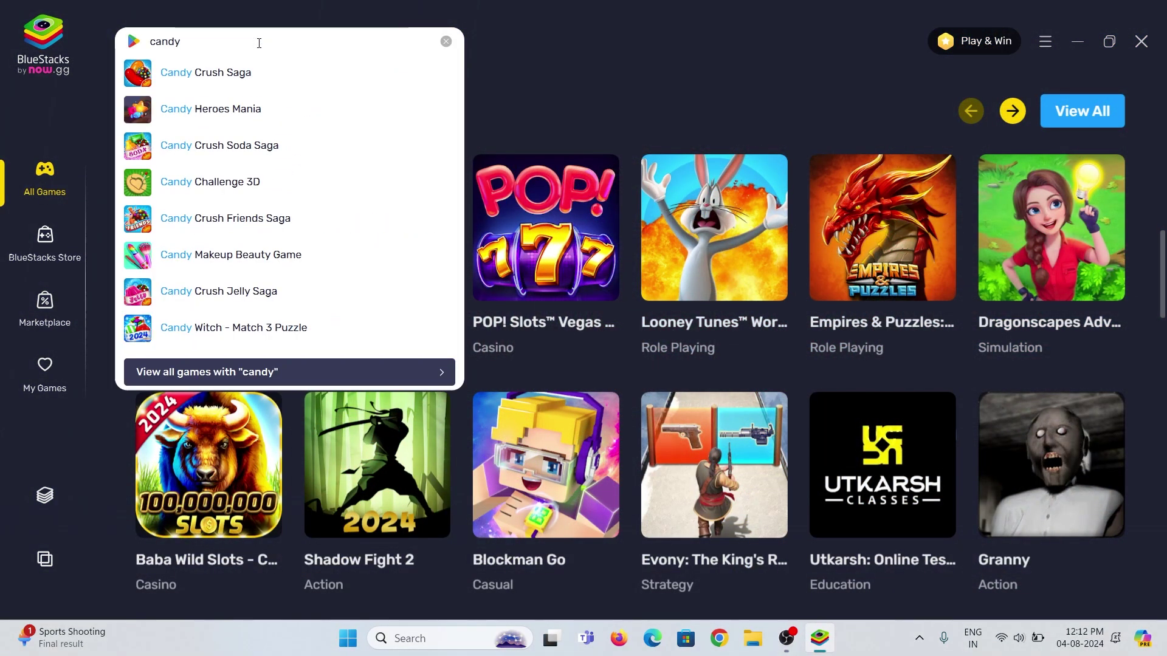
{"action": "left_click", "coordinate": [237, 73]}
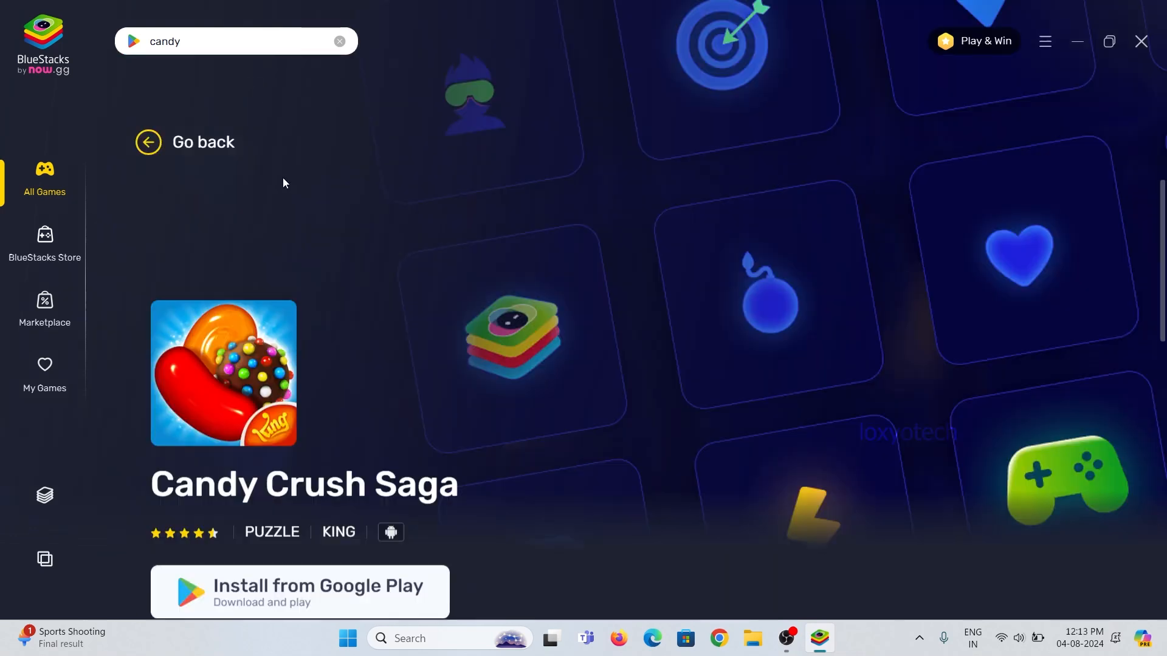
{"action": "scroll", "coordinate": [283, 182], "scroll_direction": "down", "scroll_amount": 2}
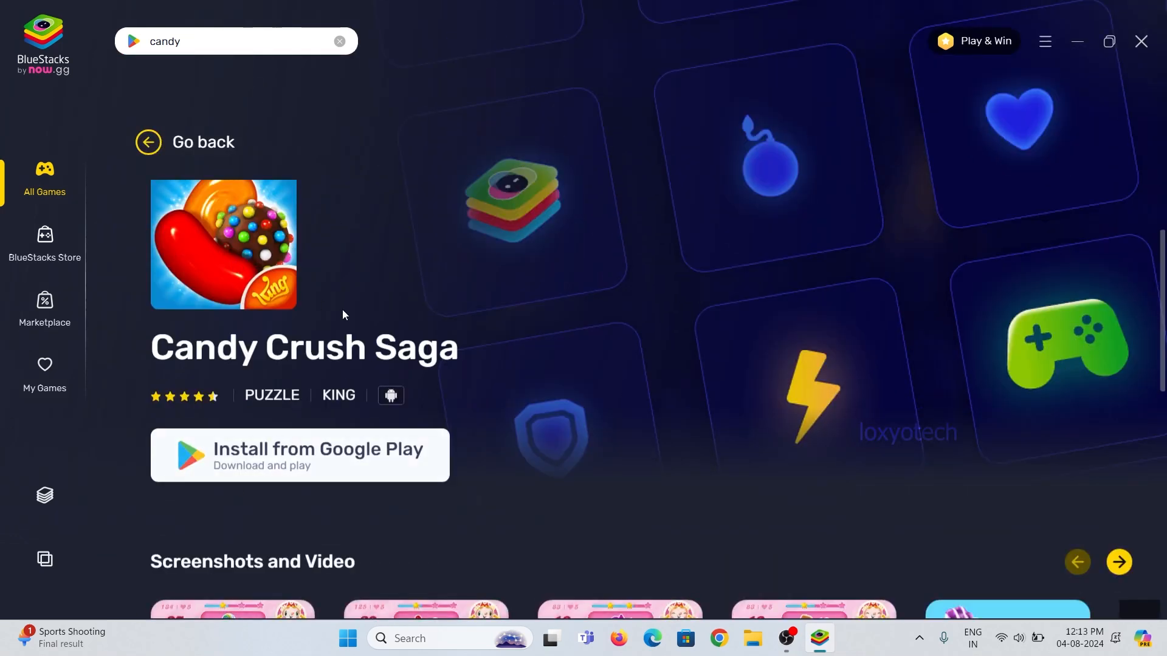
- Start installing Candy Crush Saga from Google Play and begin the Google Play sign-in
{"action": "left_click", "coordinate": [410, 454]}
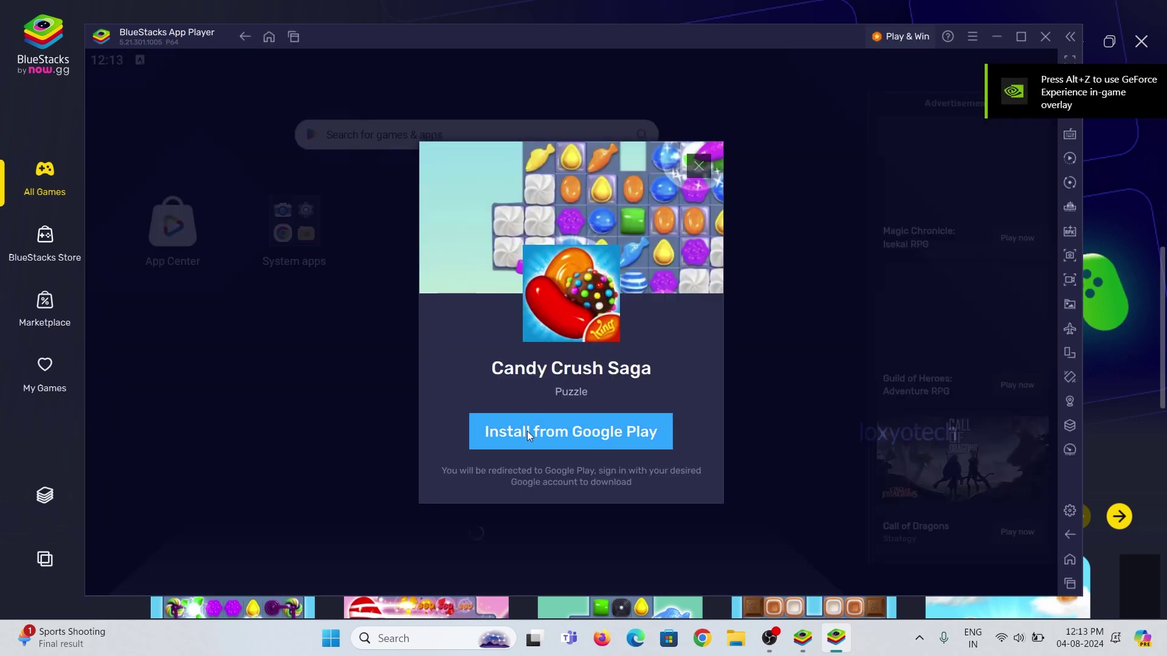
{"action": "left_click", "coordinate": [529, 429]}
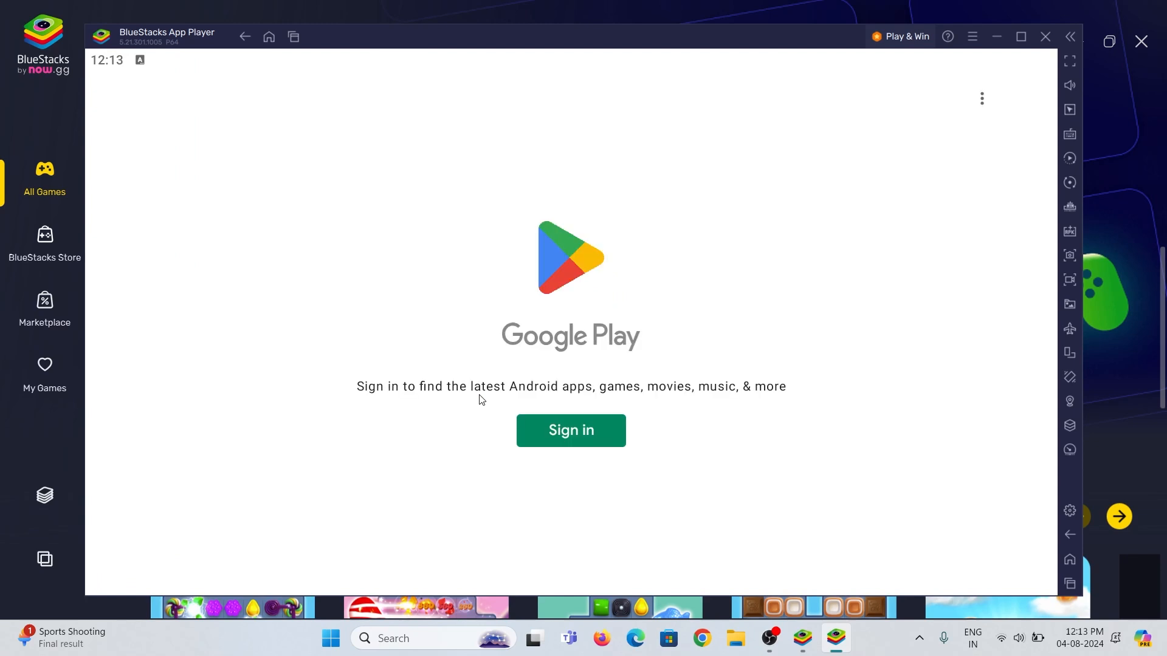
{"action": "left_click", "coordinate": [564, 444]}
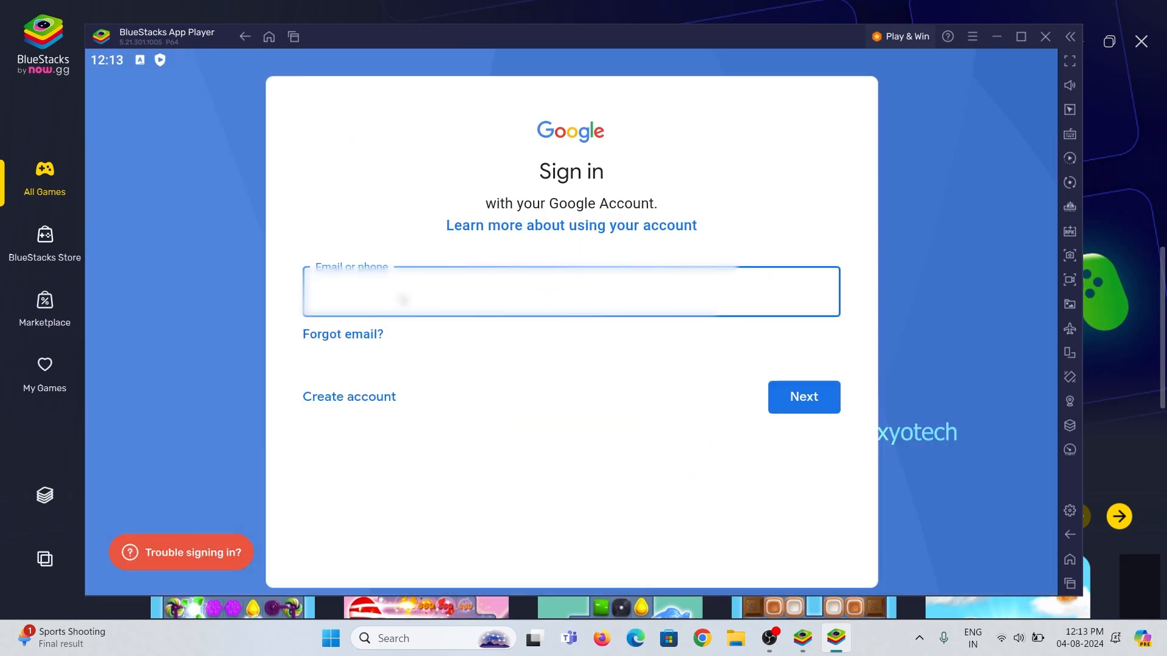
- Sign in with email and password, agree to Google's terms, turn off basic device backup and accept services settings
{"action": "left_click", "coordinate": [809, 398]}
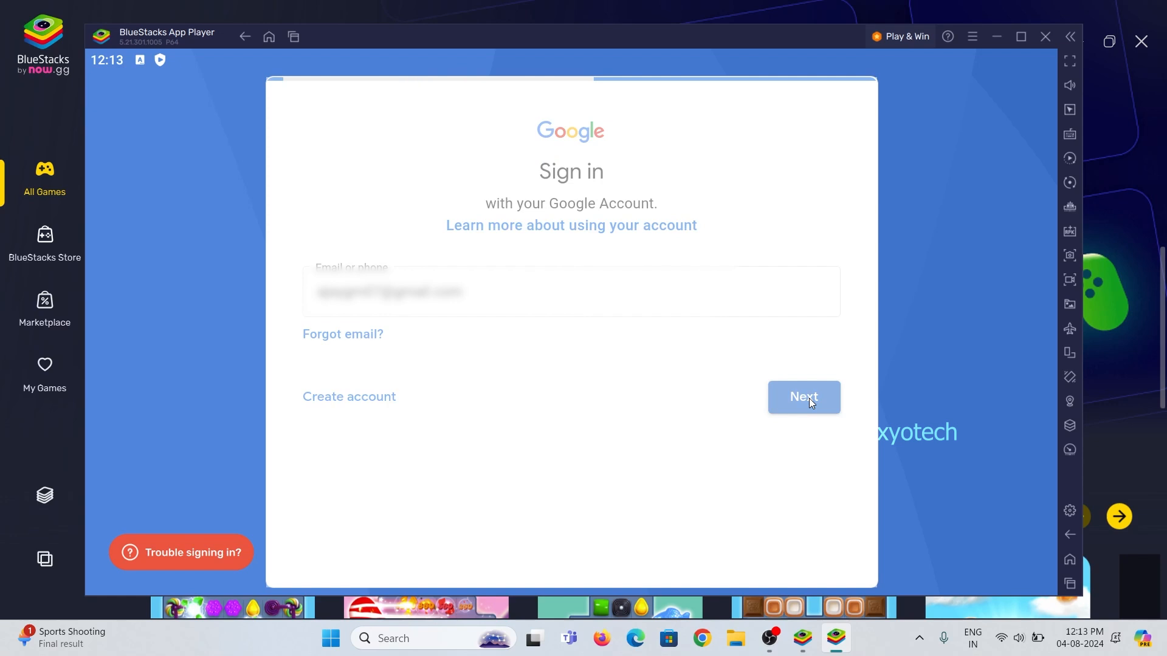
{"action": "left_click", "coordinate": [800, 432]}
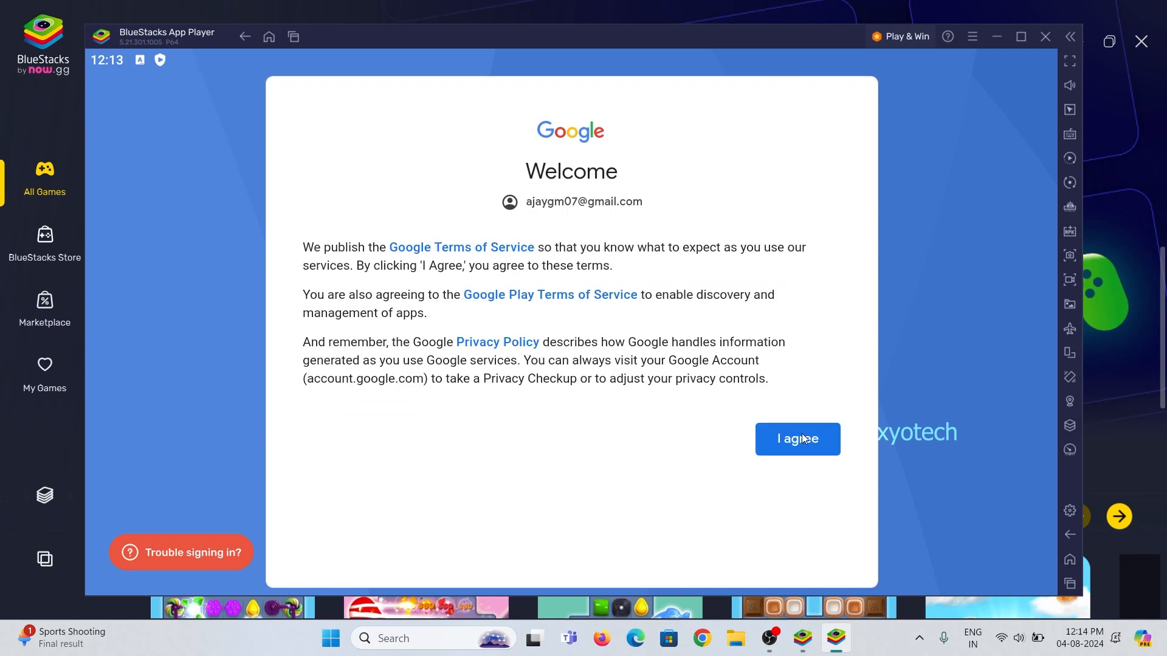
{"action": "left_click", "coordinate": [800, 432]}
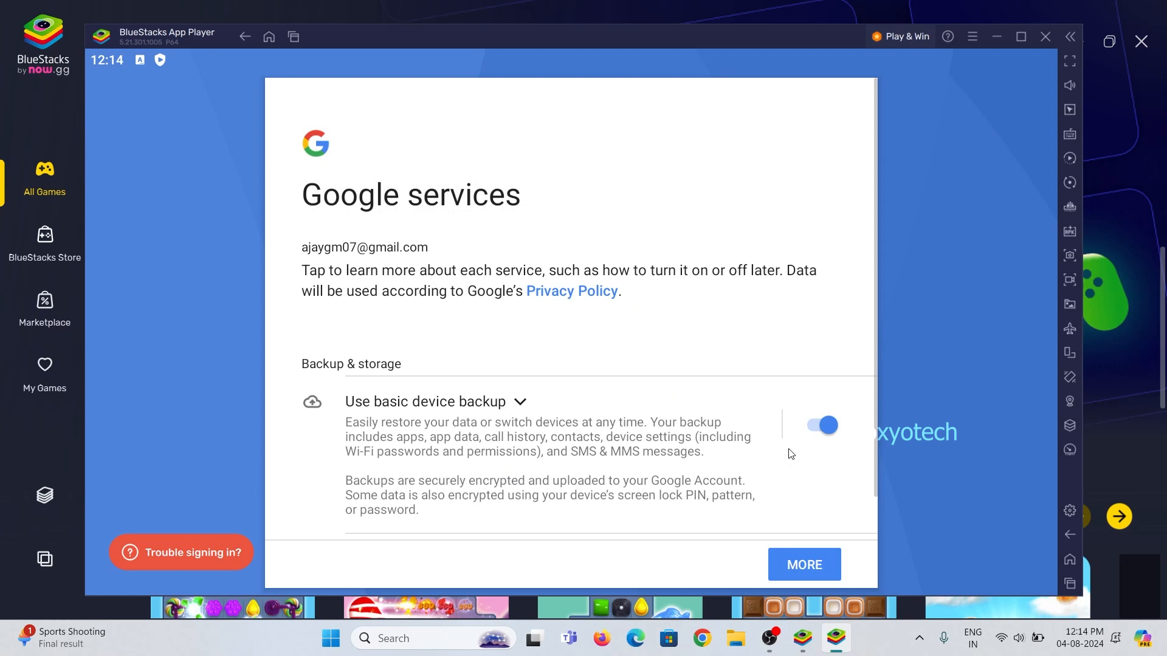
{"action": "scroll", "coordinate": [789, 448], "scroll_direction": "down", "scroll_amount": 2}
{"action": "left_click", "coordinate": [827, 378]}
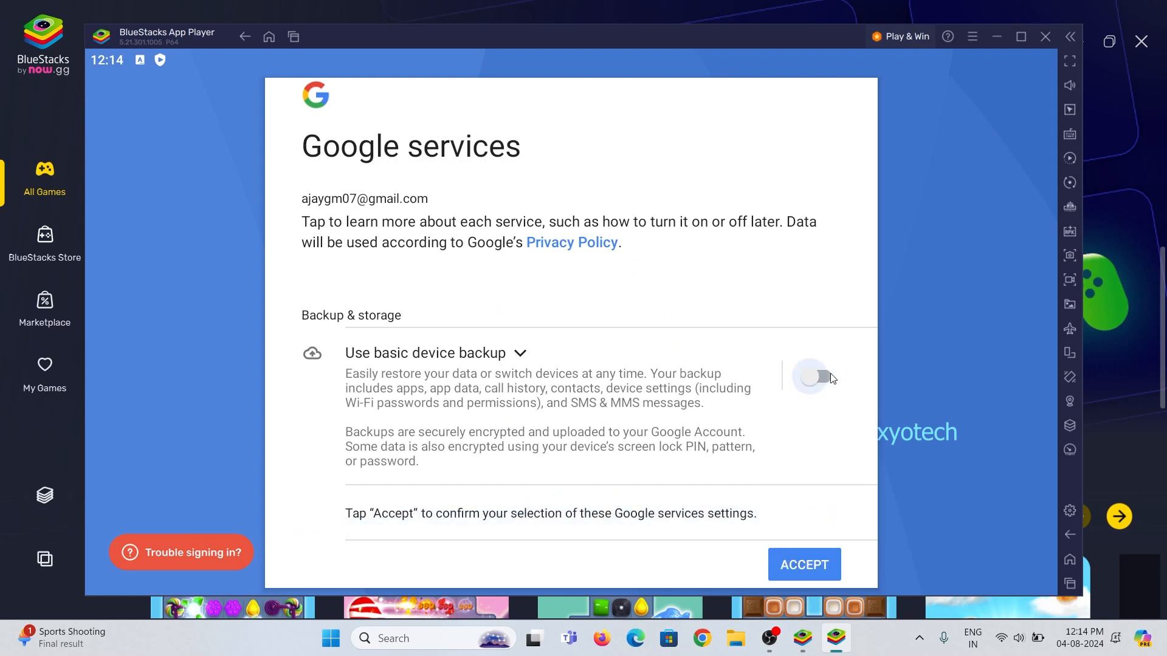
{"action": "left_click", "coordinate": [809, 562]}
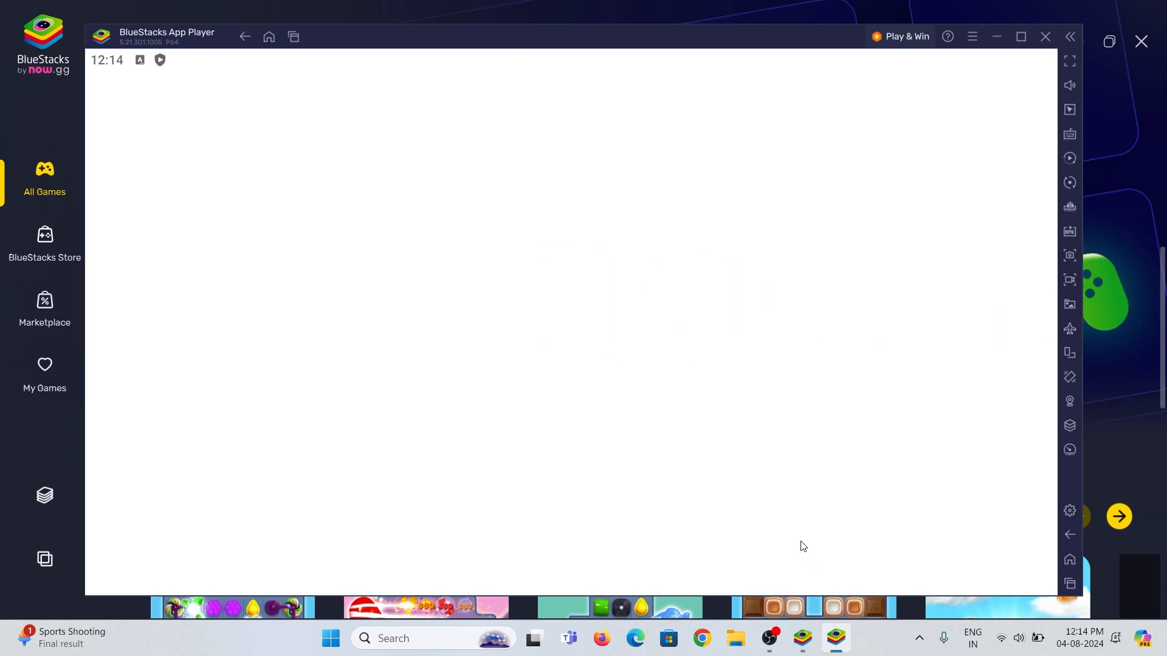
{"action": "scroll", "coordinate": [588, 354], "scroll_direction": "down", "scroll_amount": 3}
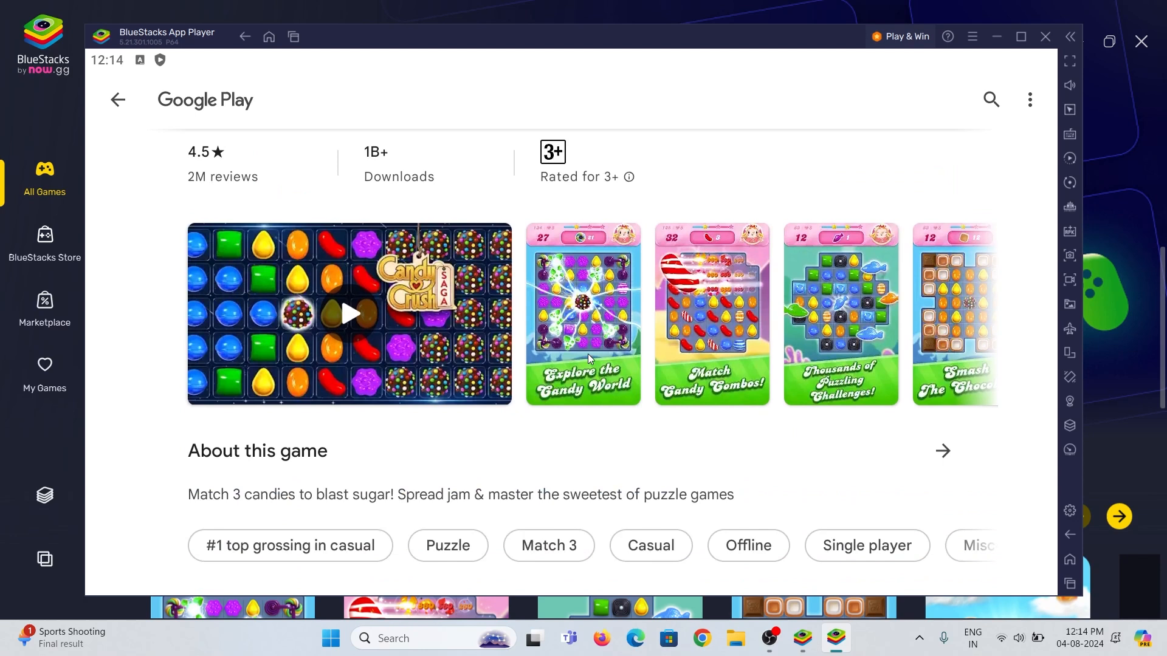
{"action": "scroll", "coordinate": [588, 354], "scroll_direction": "down", "scroll_amount": 3}
{"action": "scroll", "coordinate": [597, 356], "scroll_direction": "up", "scroll_amount": 3}
{"action": "scroll", "coordinate": [596, 355], "scroll_direction": "up", "scroll_amount": 3}
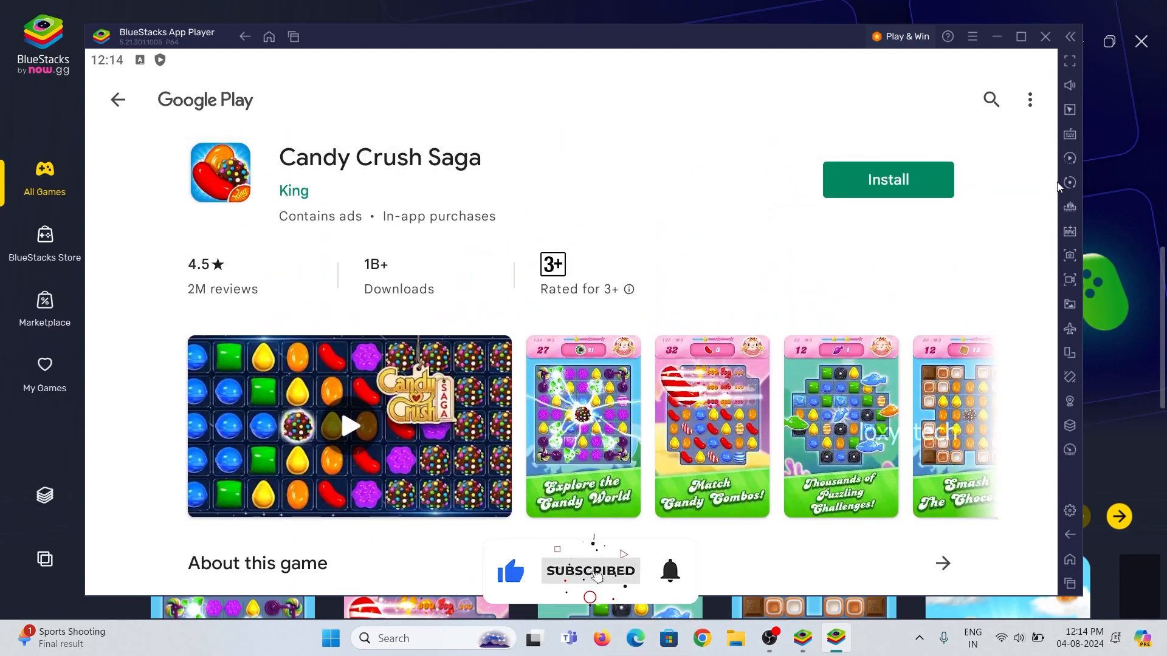
- Install Candy Crush Saga from its Play Store page and launch it with Play
{"action": "left_click", "coordinate": [888, 180]}
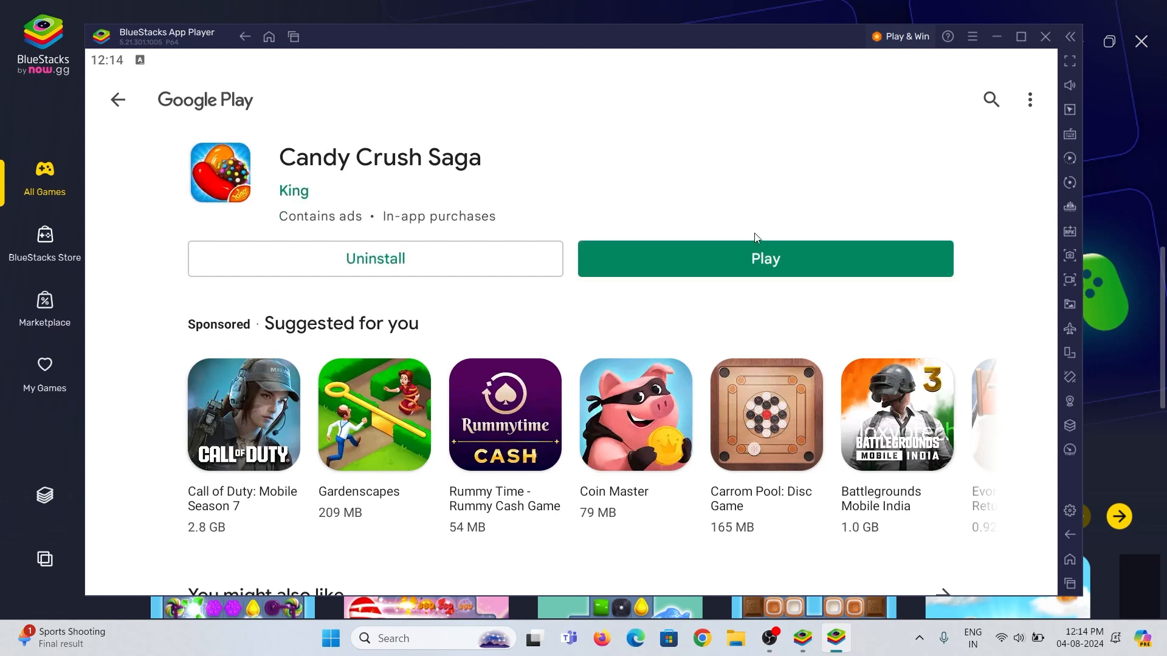
{"action": "left_click", "coordinate": [772, 251]}
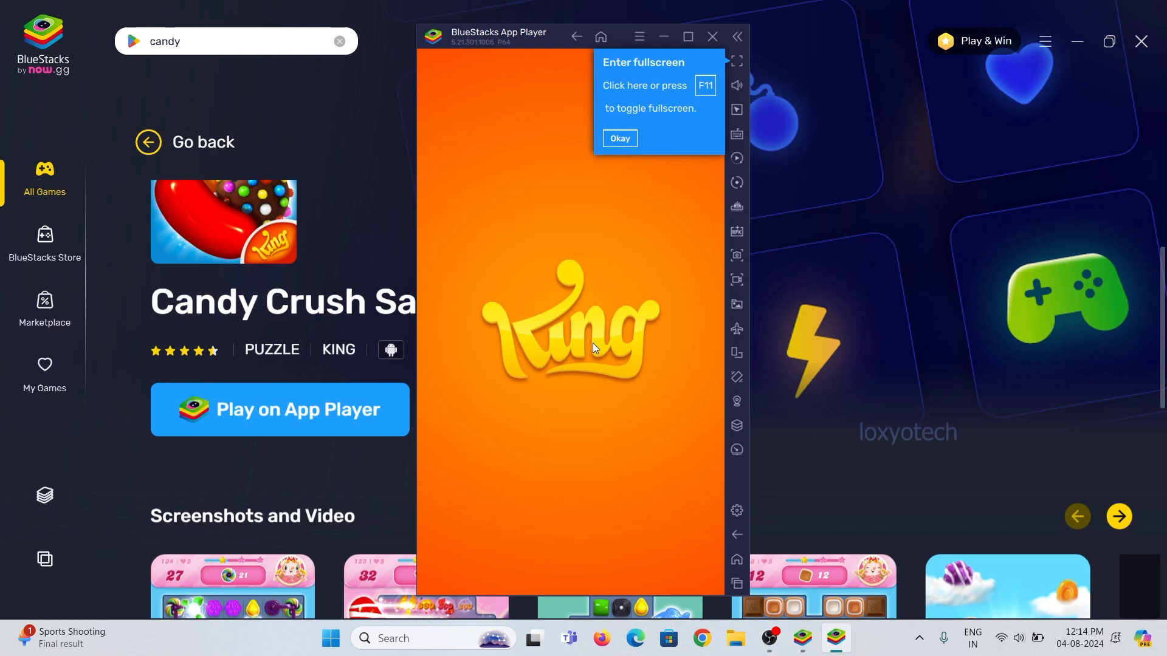
- Dismiss the fullscreen tip, accept Candy Crush Saga's Terms of Use and start the first level
{"action": "left_click", "coordinate": [622, 139]}
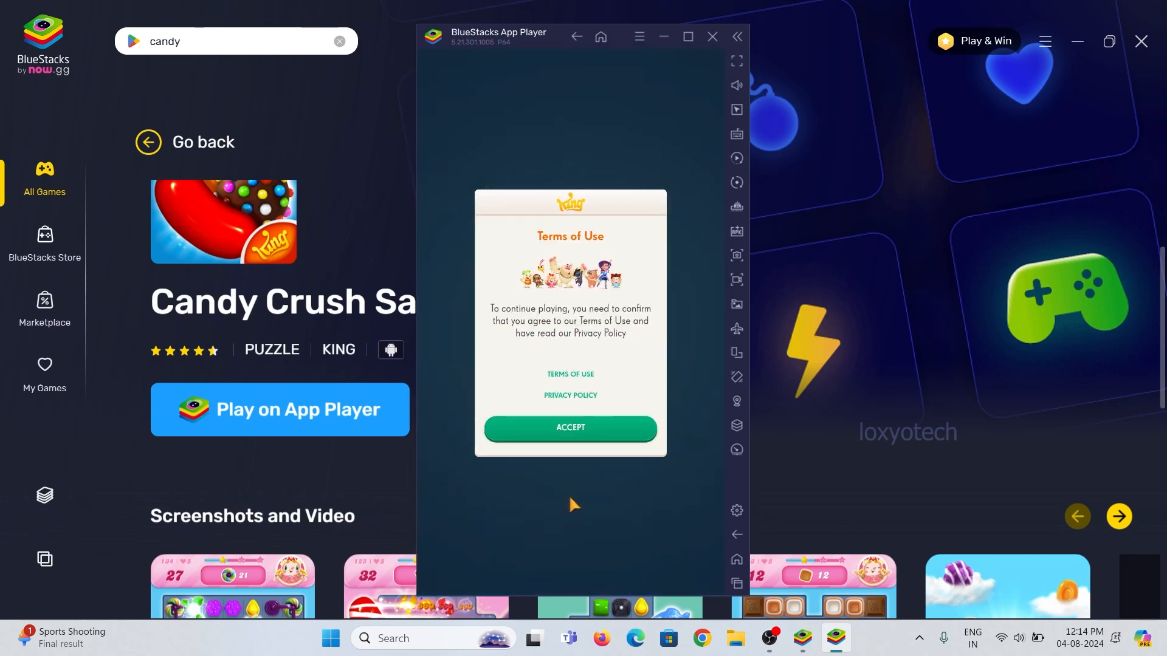
{"action": "left_click", "coordinate": [565, 430]}
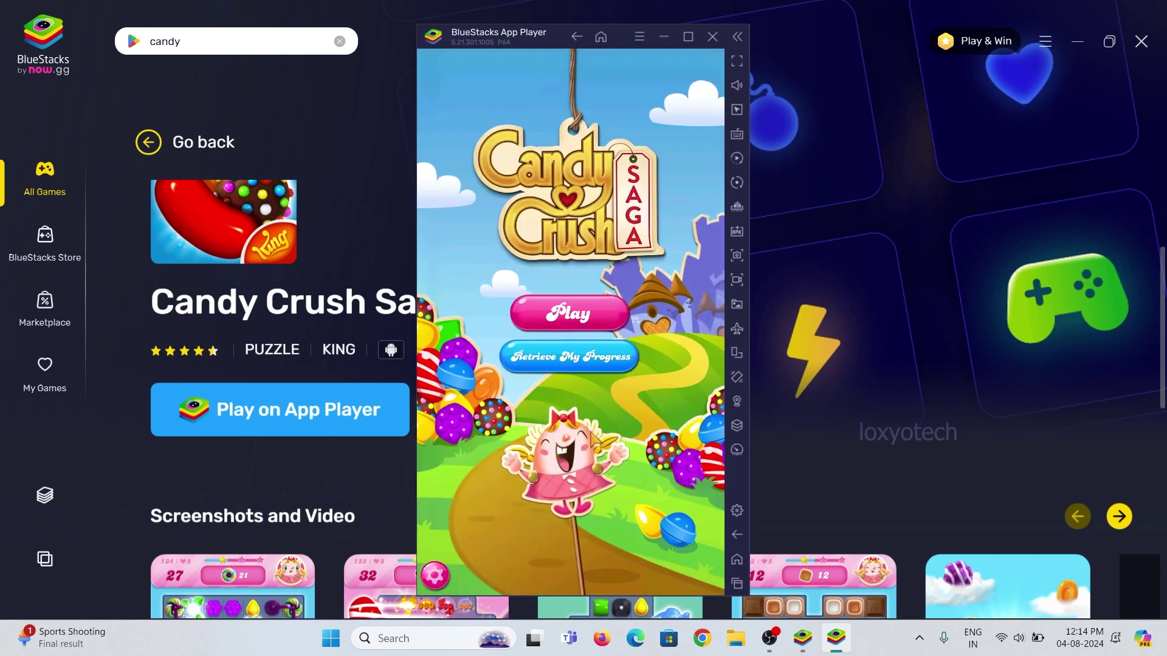
{"action": "left_click", "coordinate": [569, 314]}
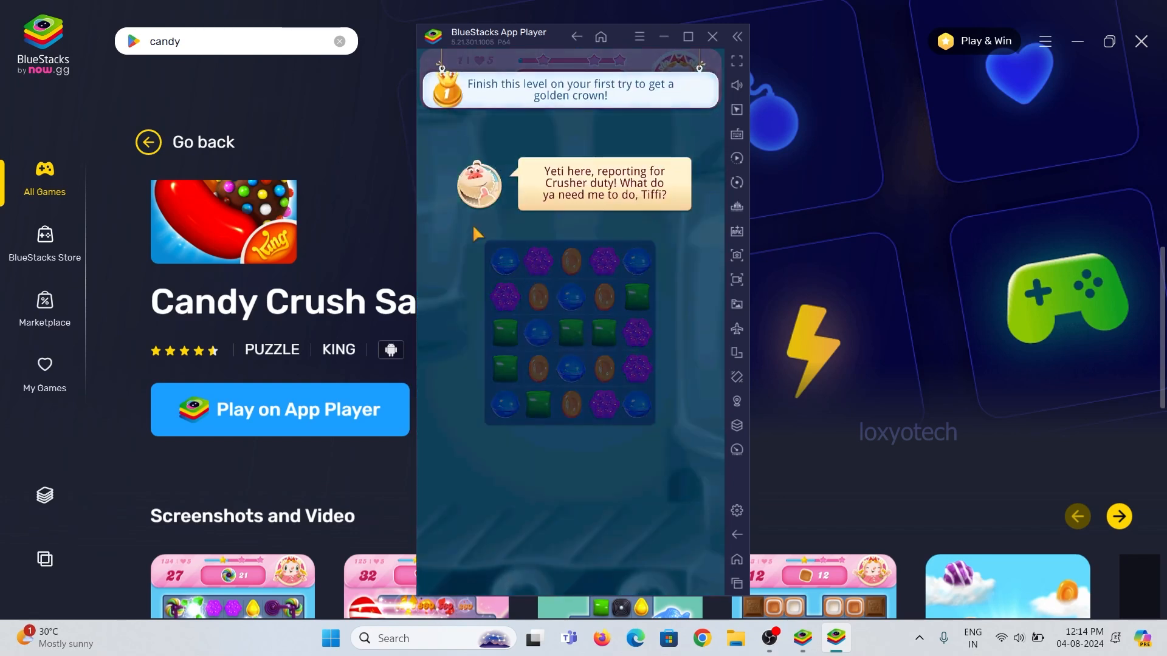
{"action": "left_click", "coordinate": [496, 277]}
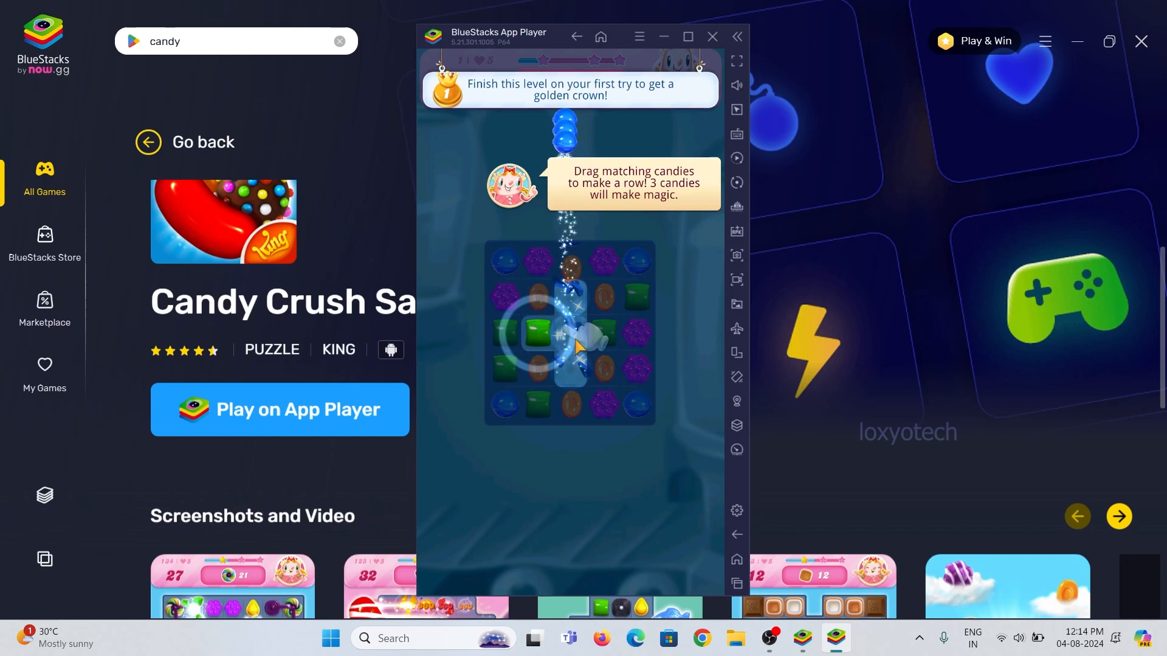
- Make the tutorial's candy matches by swiping, following the hints, leaving 11 moves
{"action": "left_click_drag", "start_coordinate": [570, 345], "coordinate": [536, 344]}
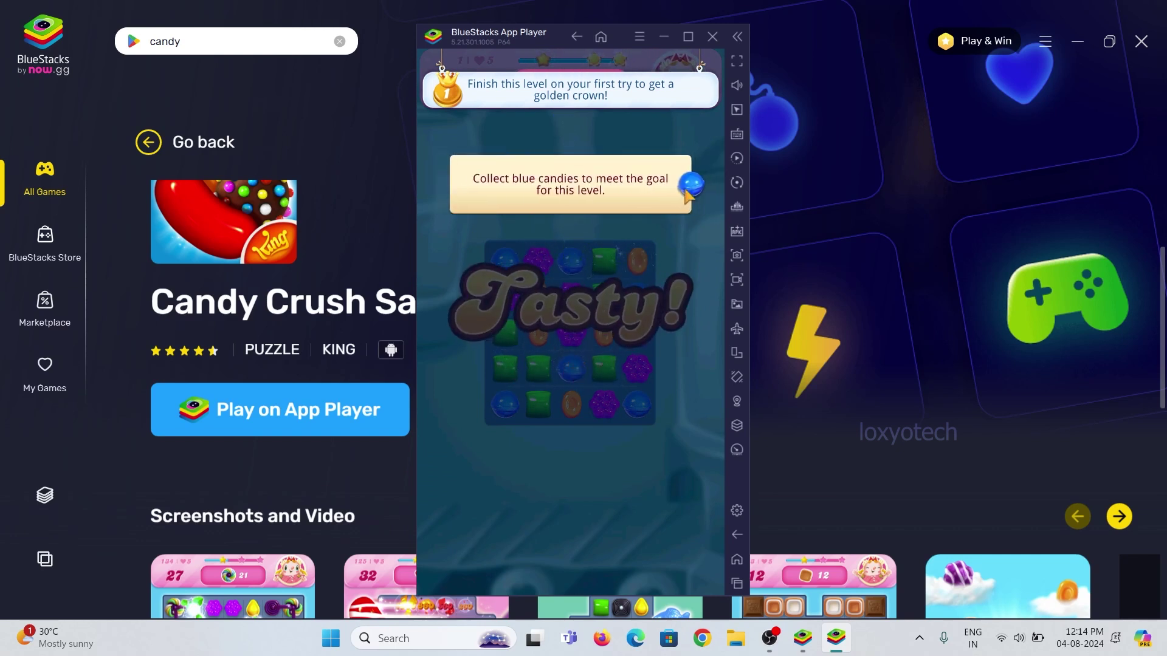
{"action": "left_click", "coordinate": [710, 294]}
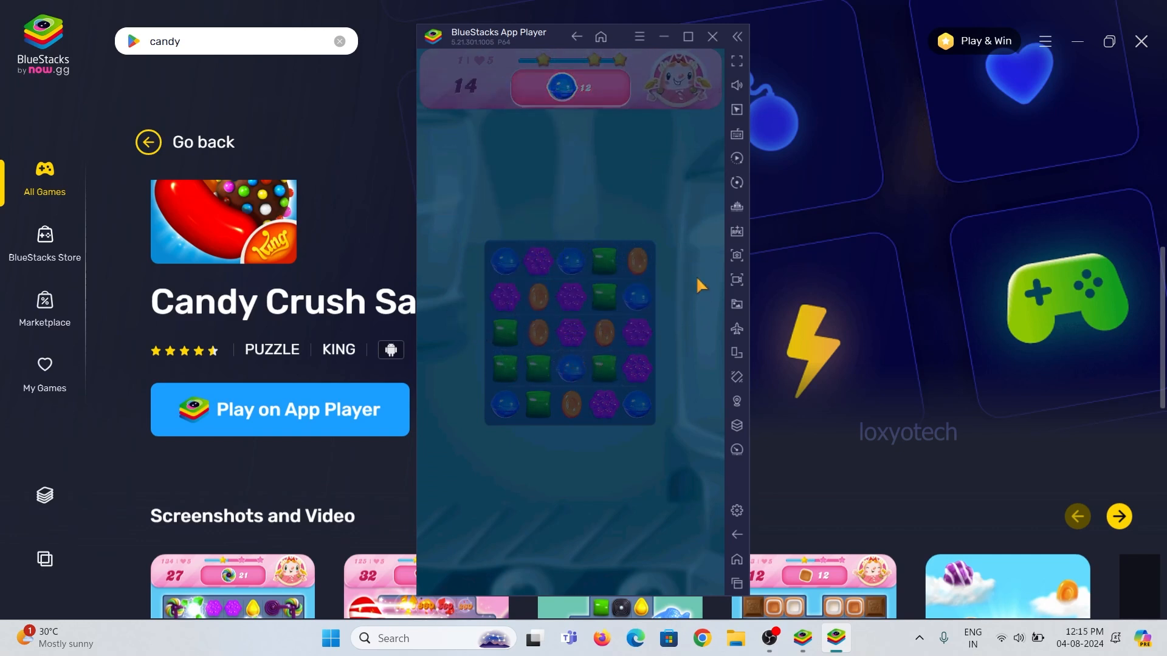
{"action": "left_click_drag", "start_coordinate": [542, 262], "coordinate": [542, 297]}
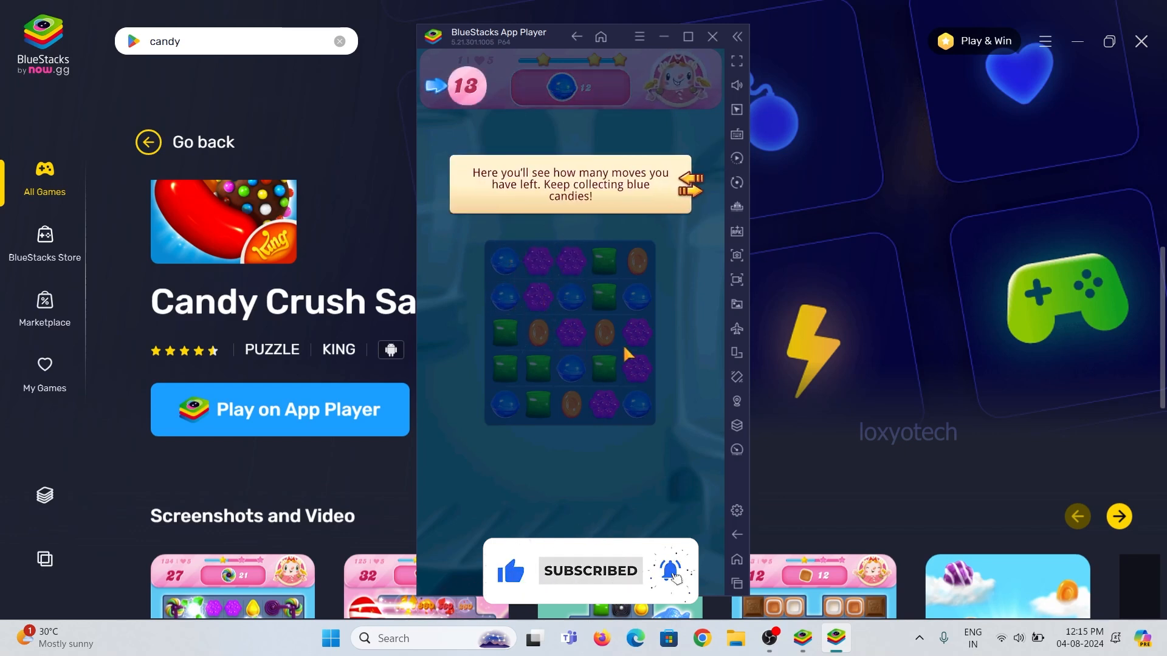
{"action": "left_click_drag", "start_coordinate": [541, 295], "coordinate": [573, 294]}
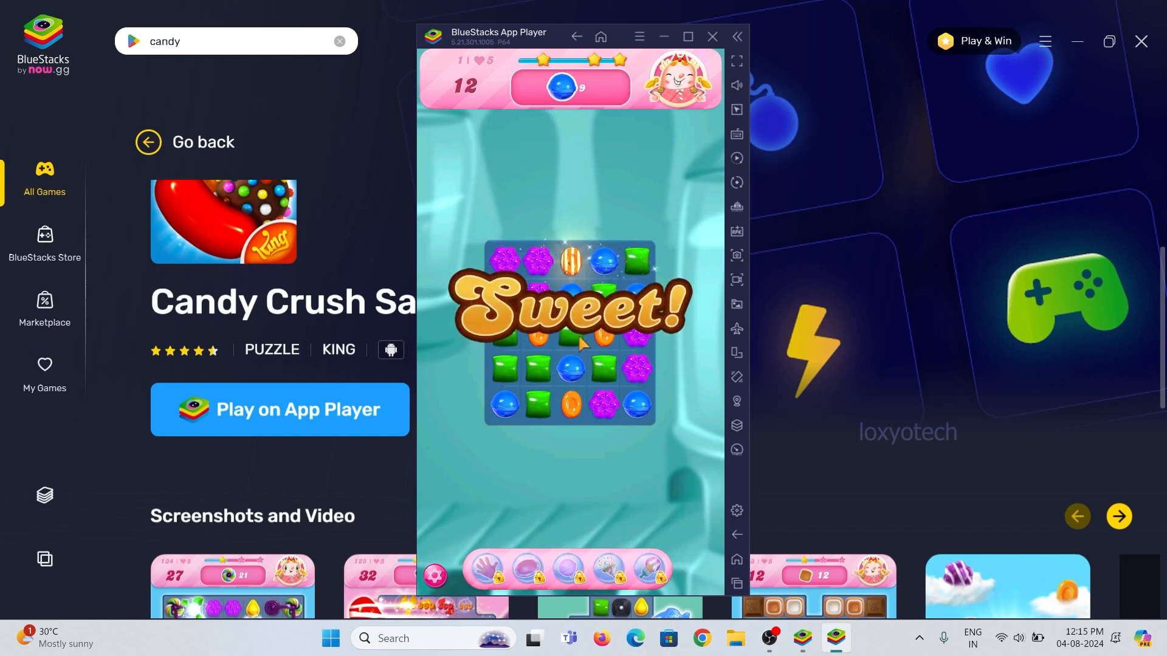
{"action": "left_click_drag", "start_coordinate": [571, 333], "coordinate": [571, 369]}
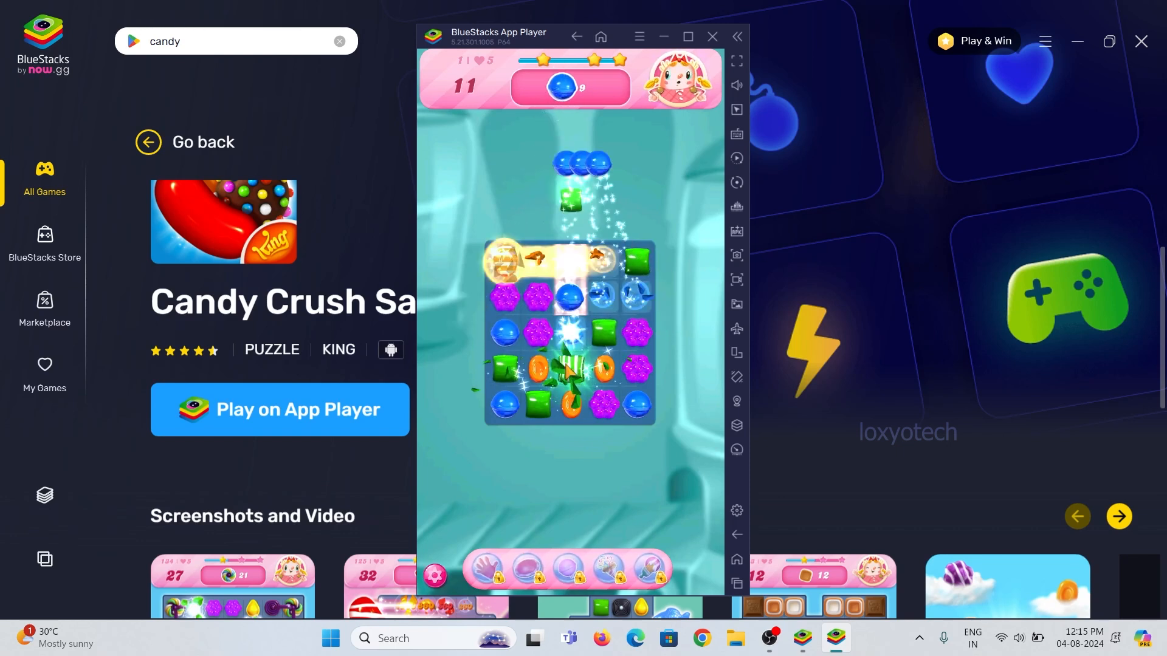